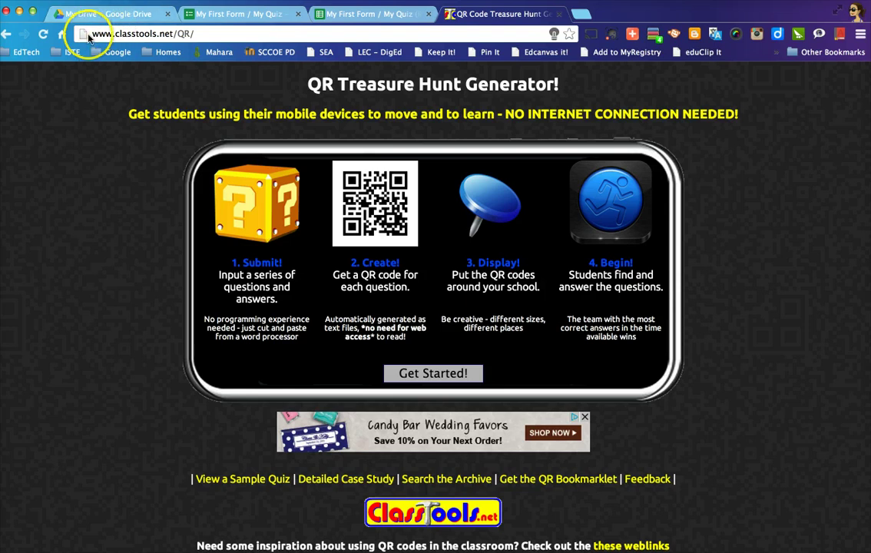
Open the quiz creation form from the classtools.net/QR Get Started! button and select the title field
left_click(129, 33)
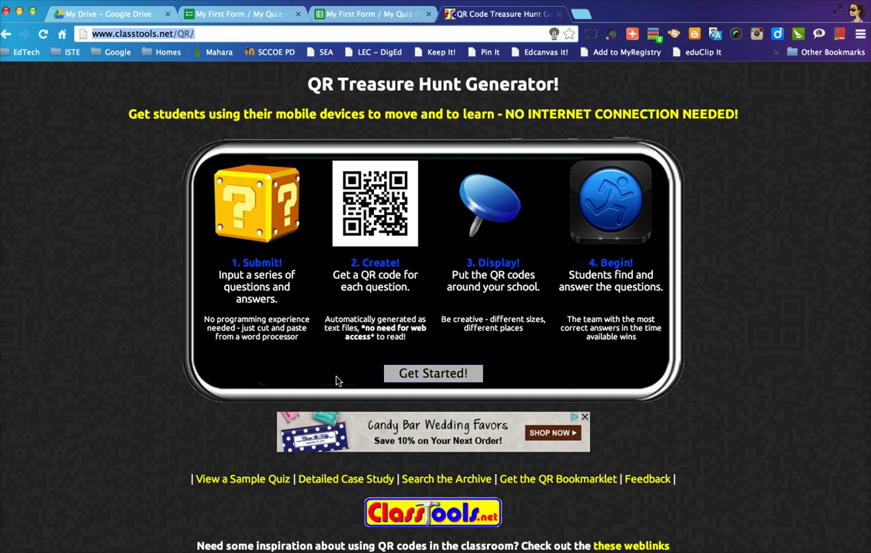
left_click(427, 376)
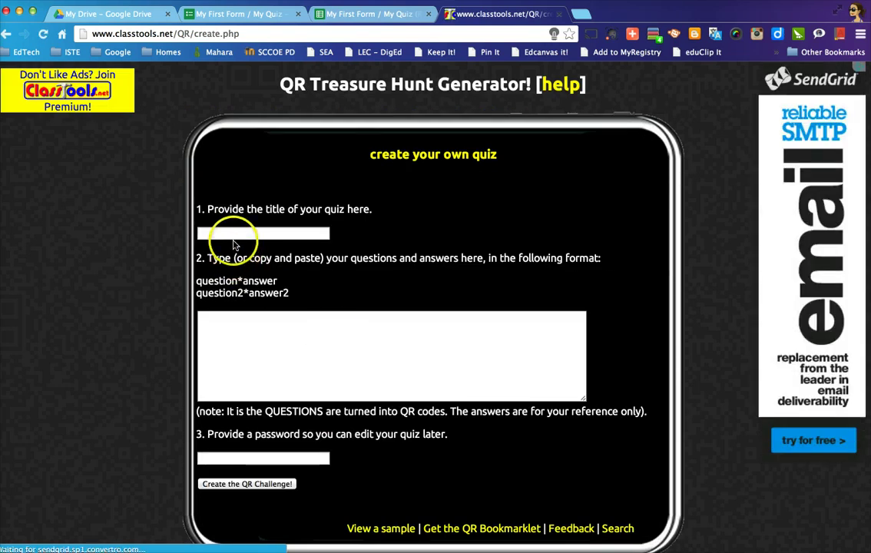
left_click(233, 233)
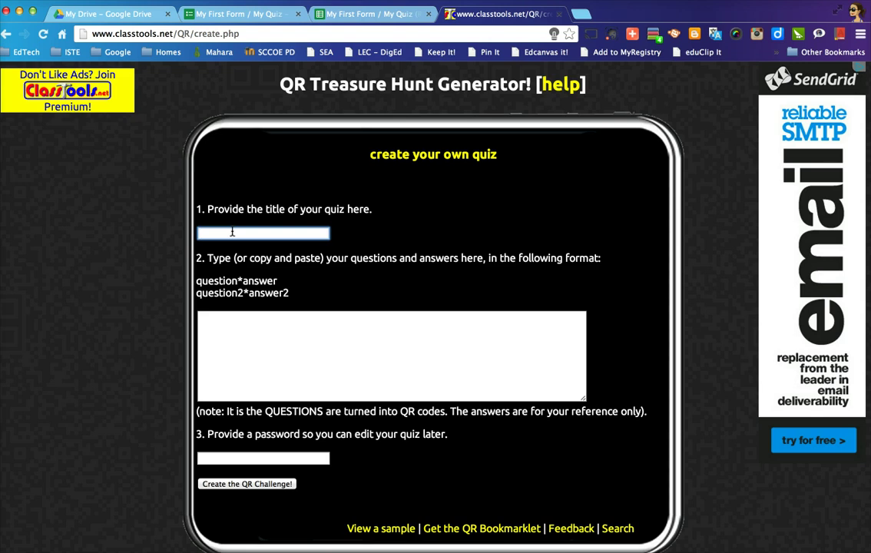
Enter 'Scavenger Hunt – First Day of School!' as the quiz title
type("Scavenger Hunt – First Day of School")
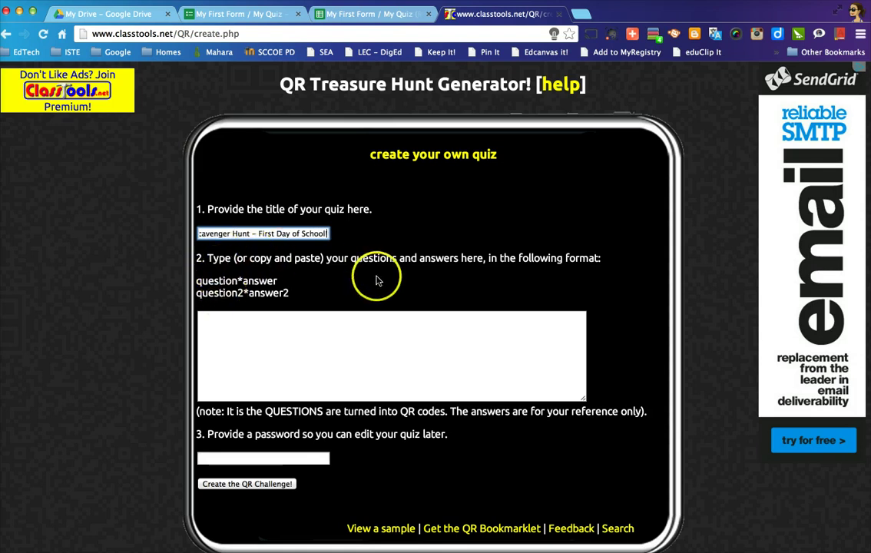
type("!")
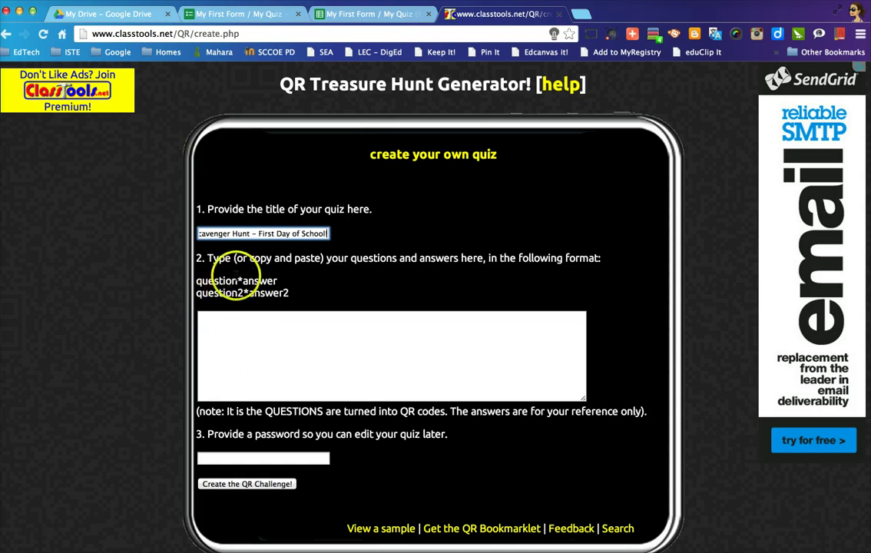
Enter five placeholder lines, 'question1*answer' through 'question5*answer', one per line
left_click(225, 320)
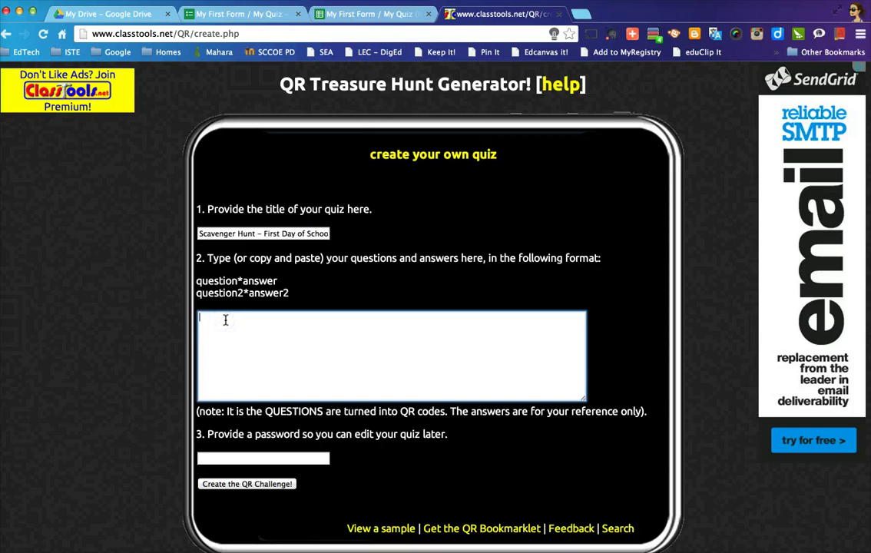
type("question1*answer")
key("Return")
type("question")
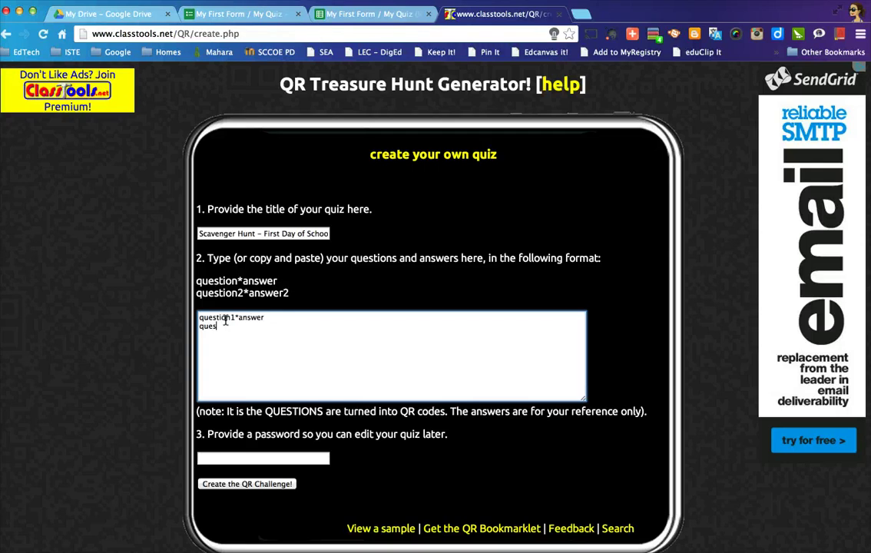
type("2*answer")
key("Return")
type("que")
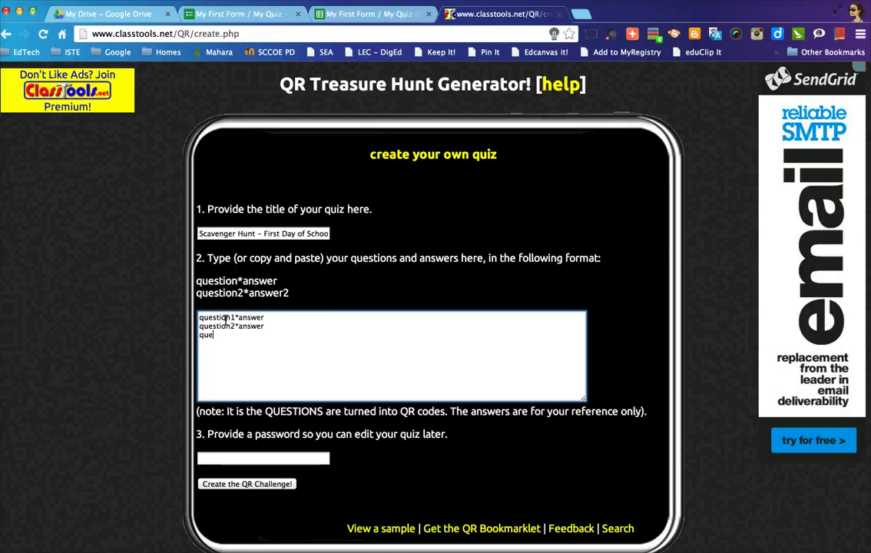
type("stion3*answer")
key("Return")
type("question")
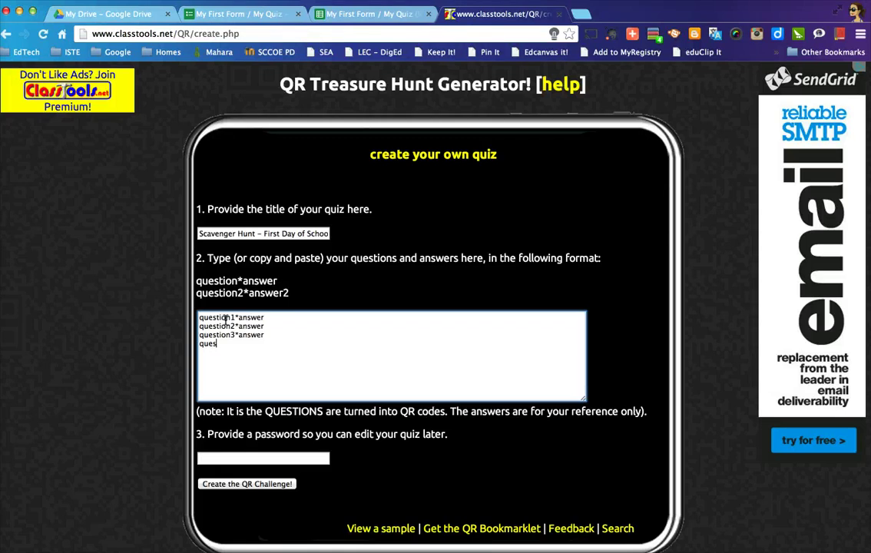
type("4*answer")
key("Return")
type("question5*ans")
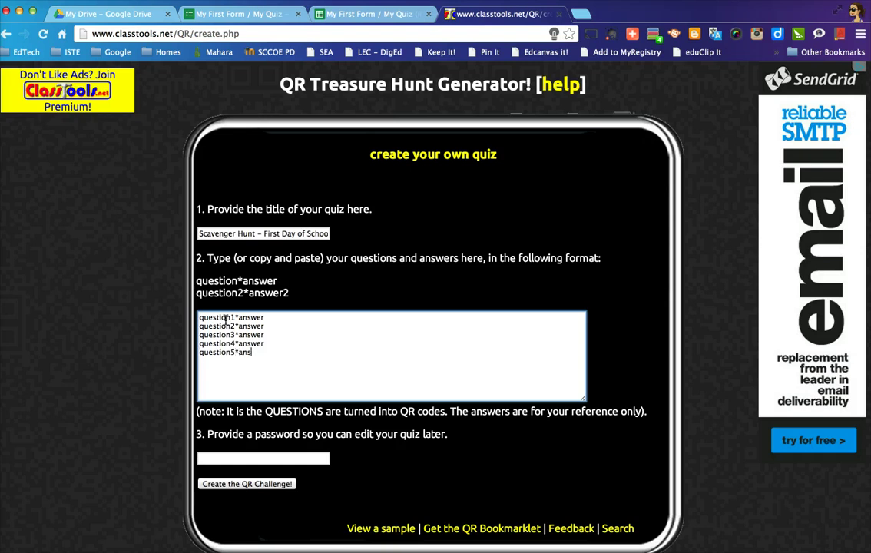
type("wer")
scroll(332, 396, "down", 1)
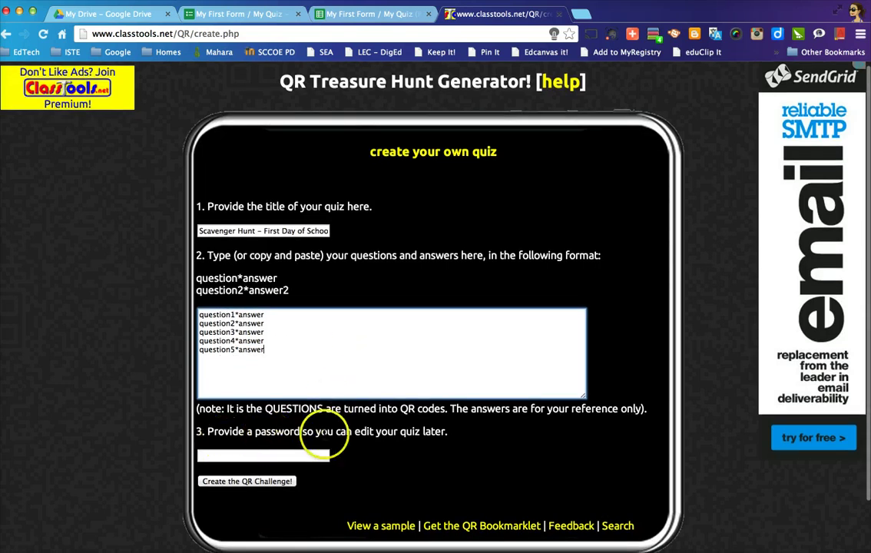
Set the quiz edit password and submit the form to create the QR challenge
left_click(278, 454)
type("abc")
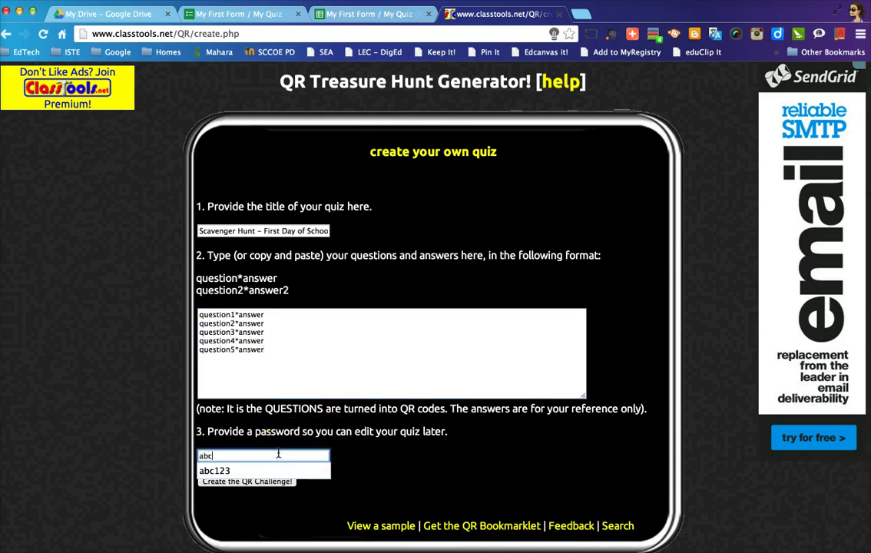
type("d1234")
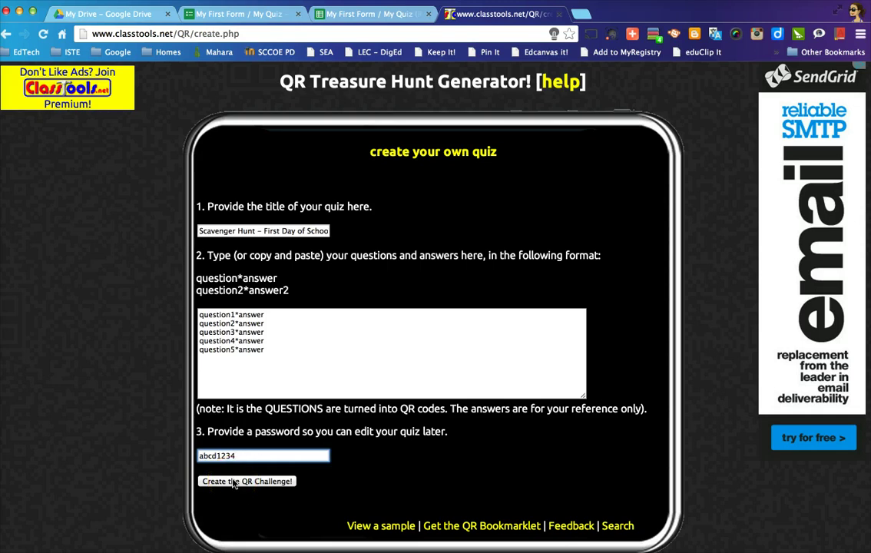
left_click(235, 481)
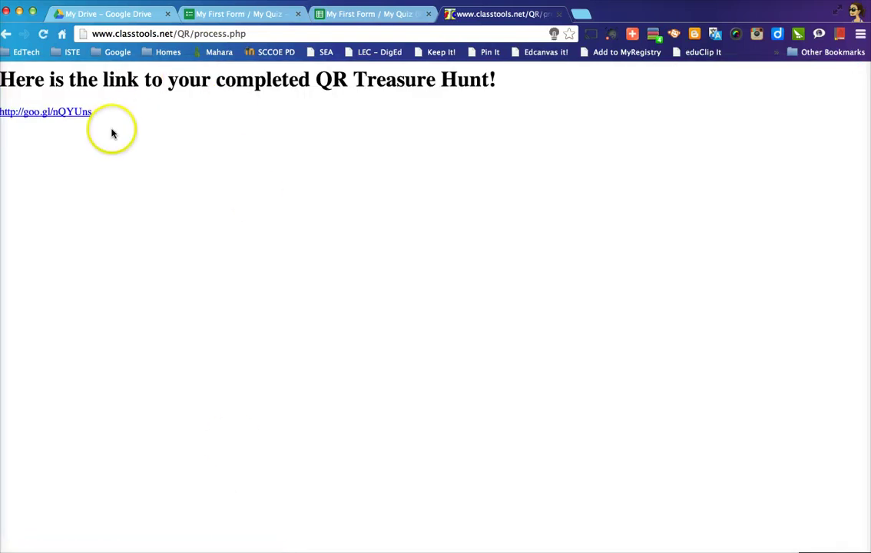
Open the goo.gl link to the completed treasure hunt's Teacher Notes page
left_click(72, 112)
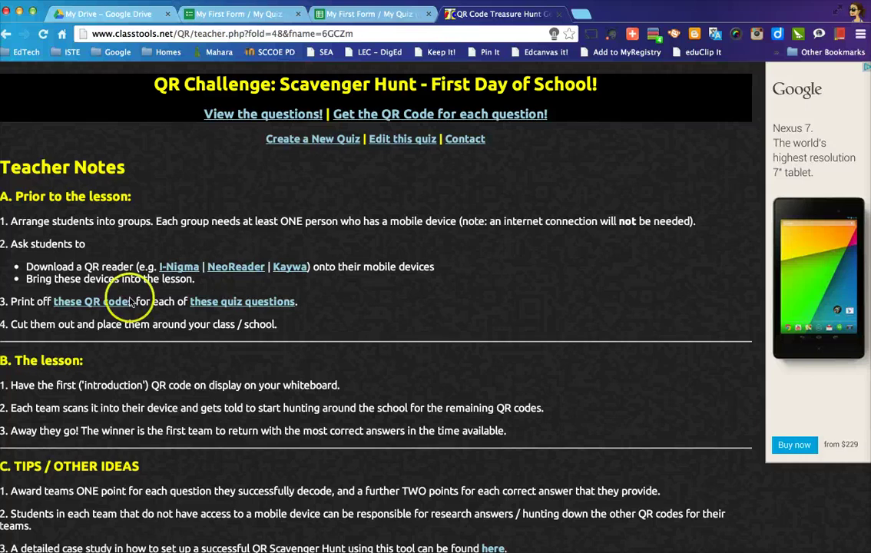
left_click(82, 304)
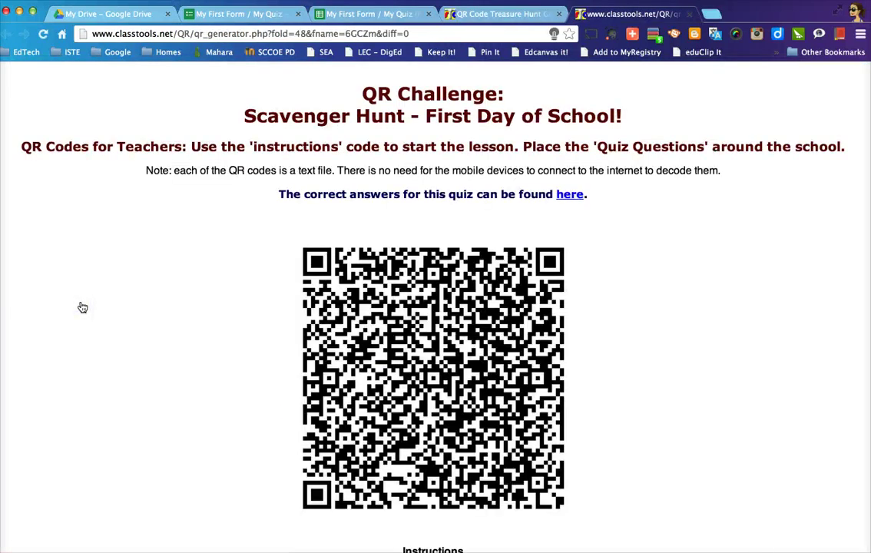
scroll(82, 307, "down", 5)
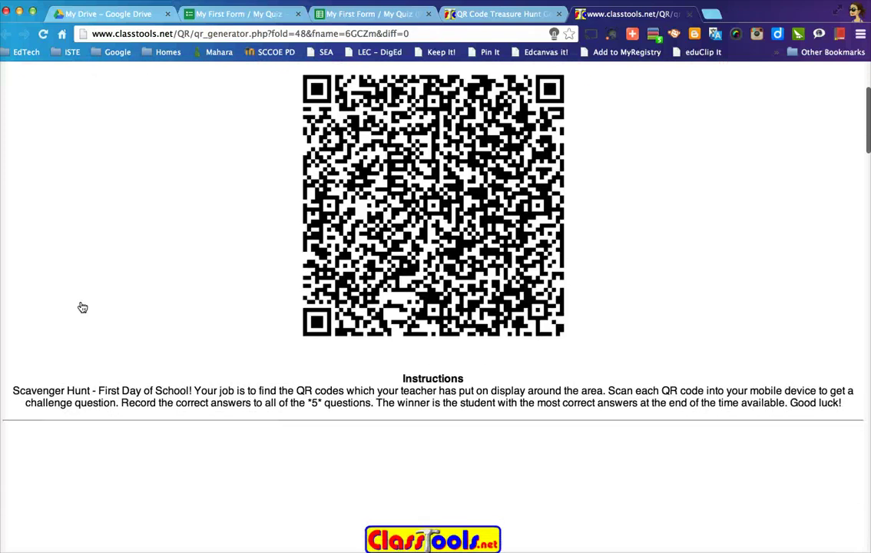
scroll(82, 307, "down", 7)
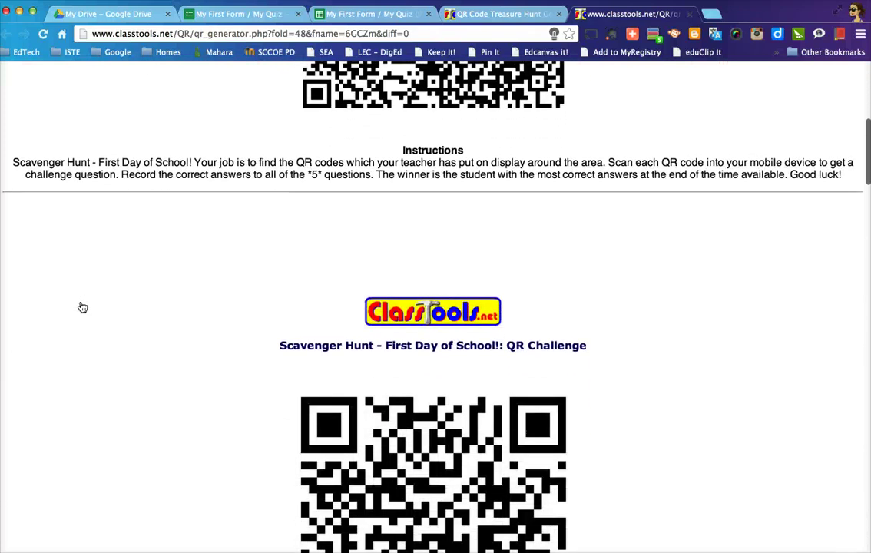
scroll(82, 307, "down", 3)
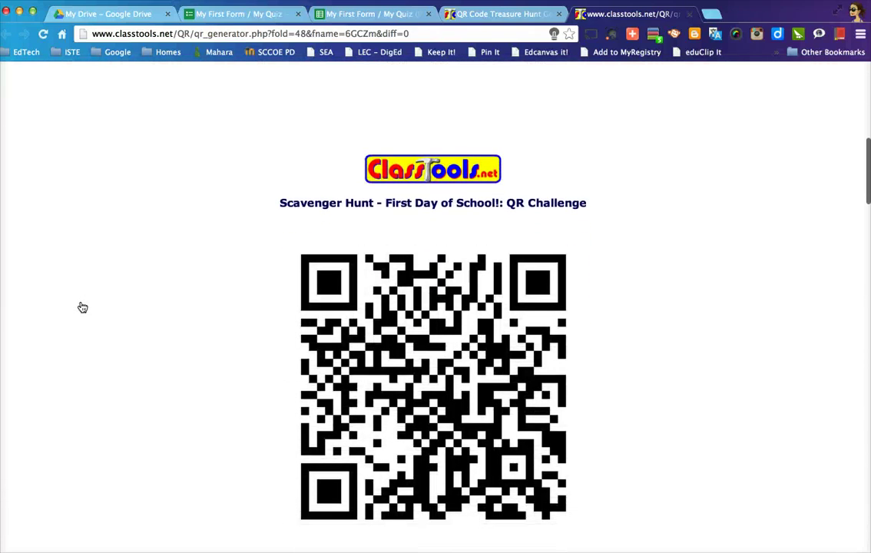
scroll(82, 307, "down", 3)
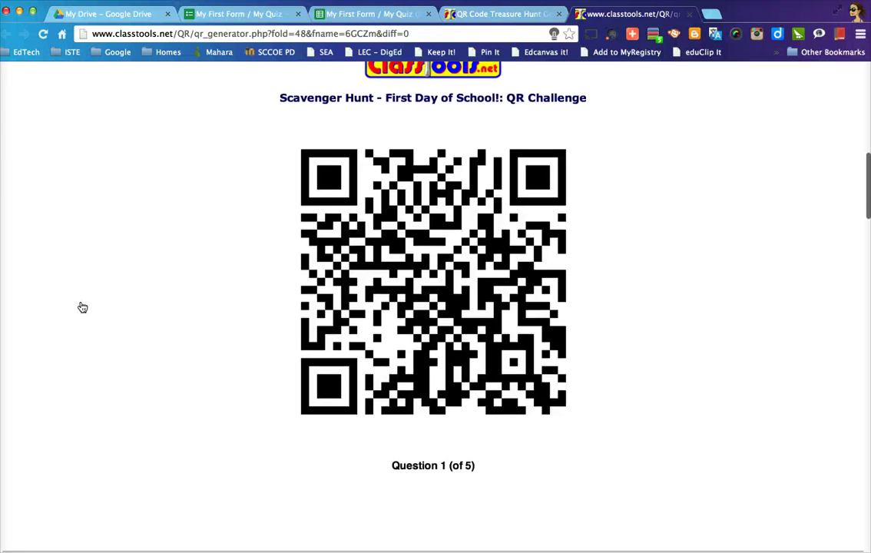
left_click_drag(403, 541, 450, 507)
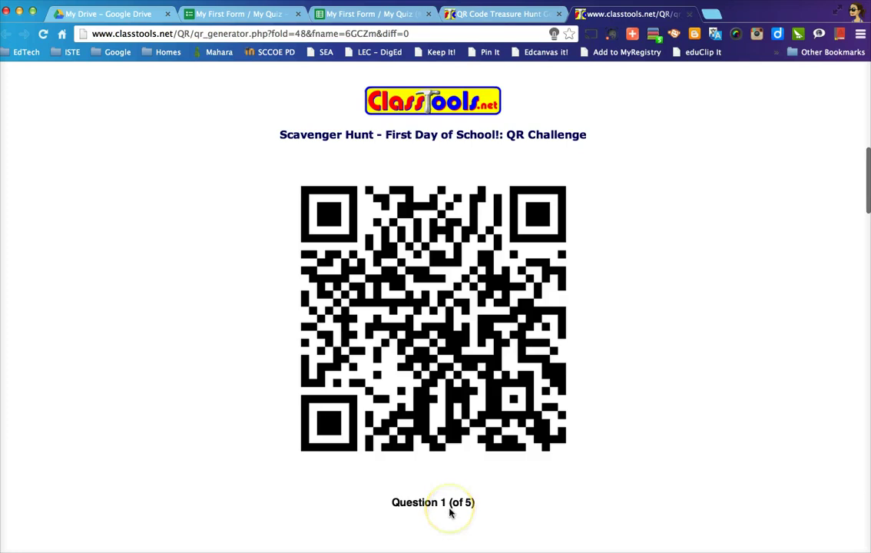
left_click(253, 440)
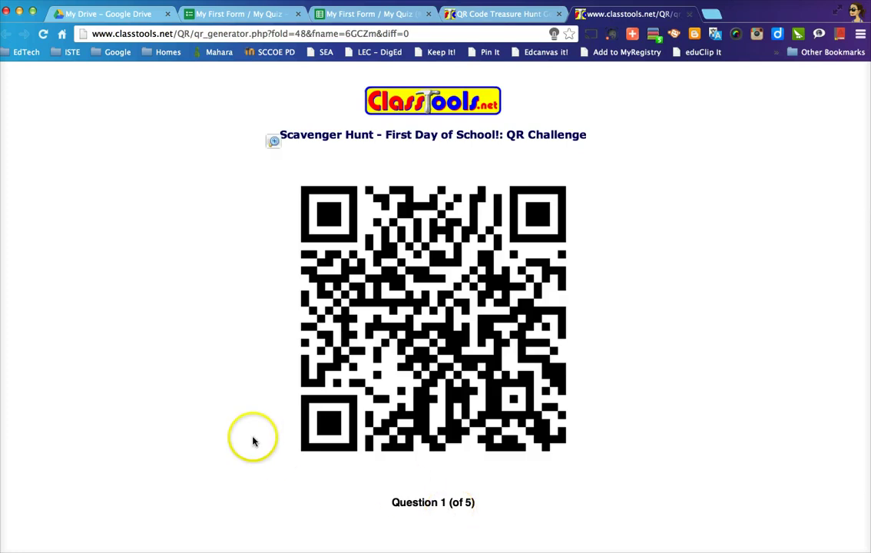
left_click_drag(254, 441, 226, 357)
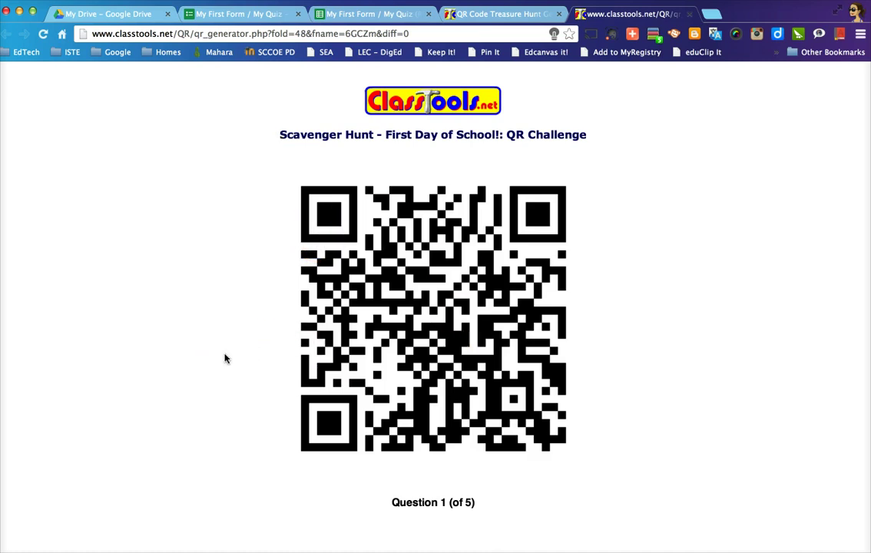
scroll(225, 358, "down", 10)
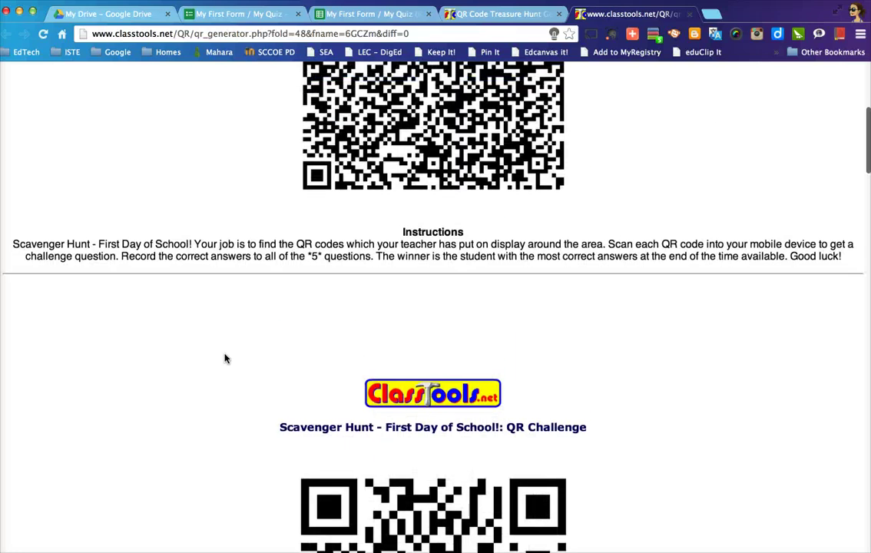
scroll(225, 358, "up", 5)
scroll(225, 358, "up", 1)
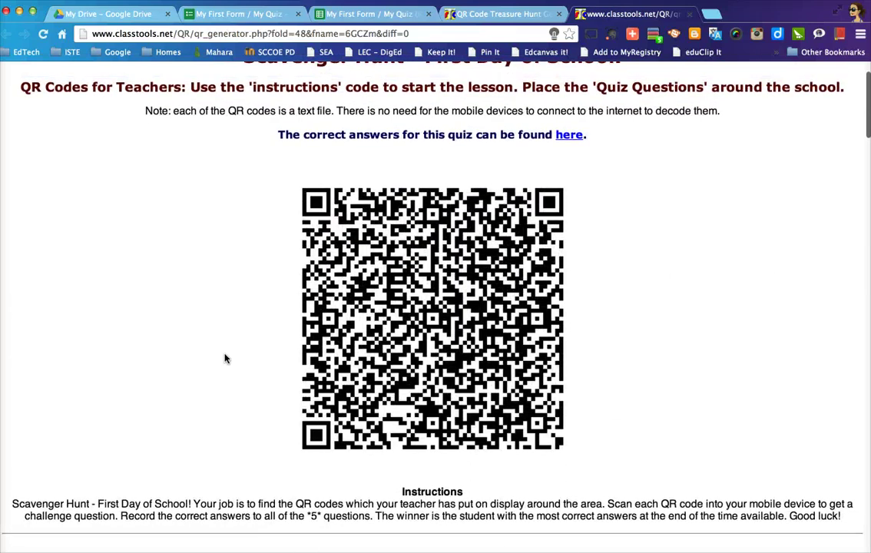
scroll(225, 358, "down", 1)
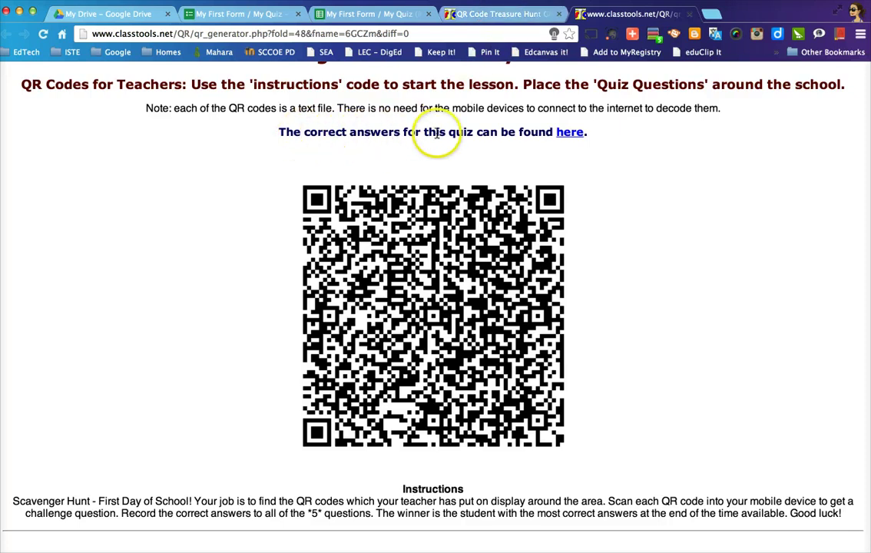
Open the correct-answers list and capture a screenshot of it
left_click(566, 135)
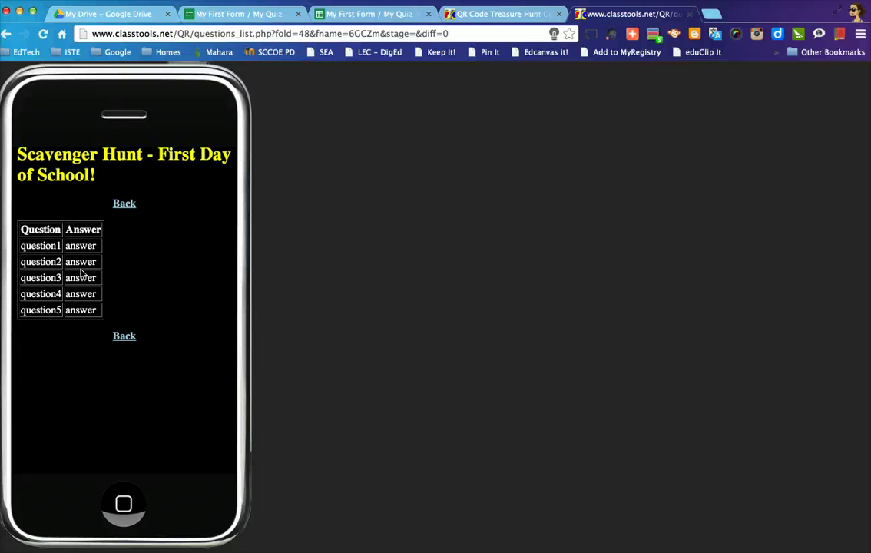
left_click_drag(1, 64, 254, 549)
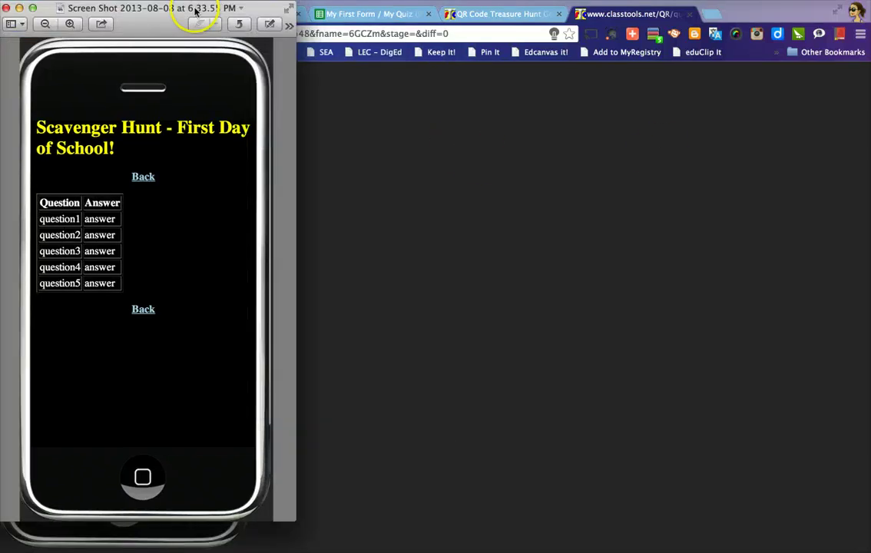
left_click_drag(196, 9, 492, 24)
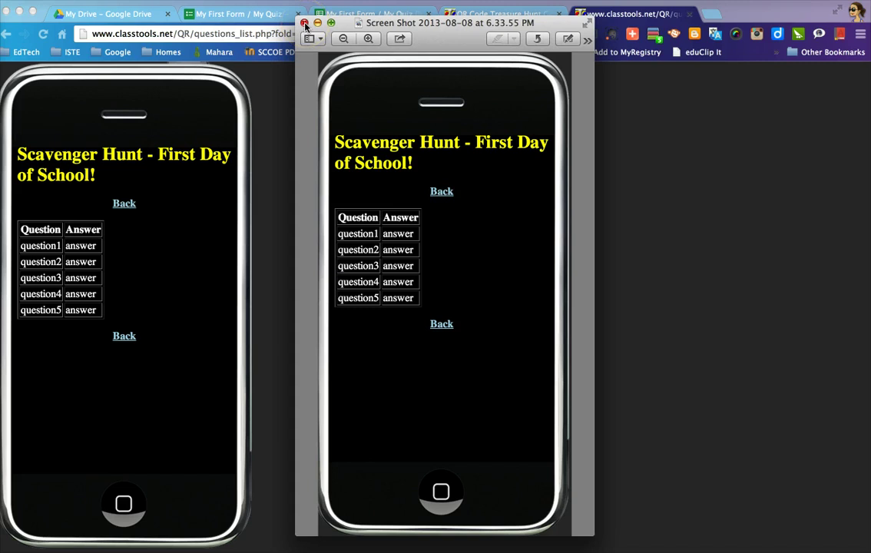
Close the screenshot preview and the answers tab, returning to the Teacher Notes page
left_click(304, 23)
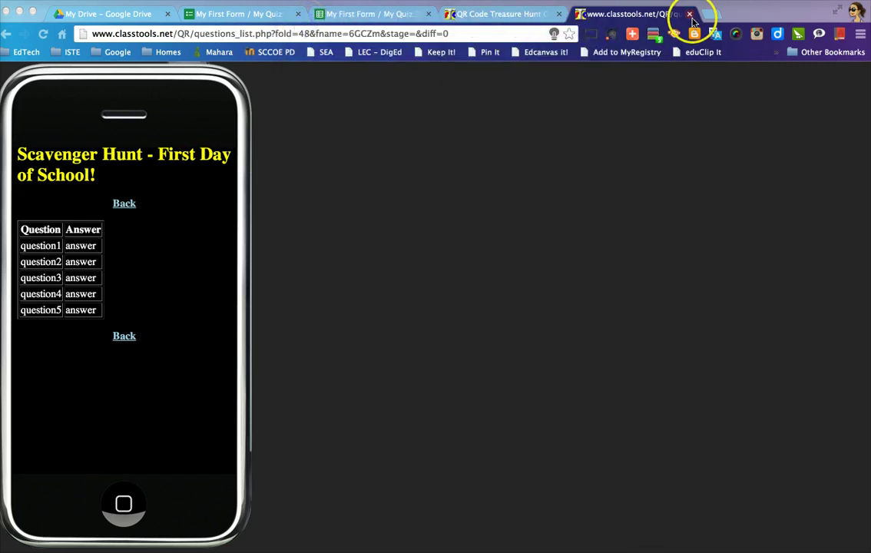
left_click(690, 16)
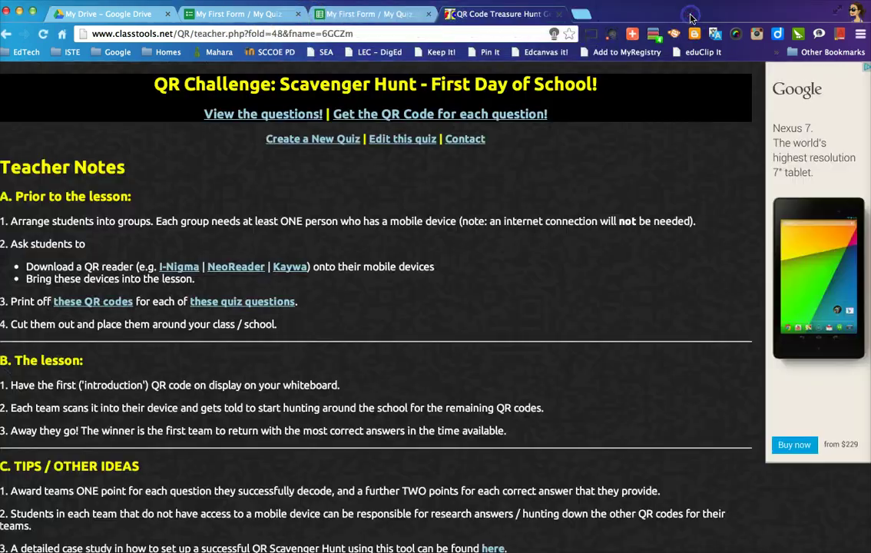
scroll(399, 310, "down", 2)
scroll(399, 310, "down", 1)
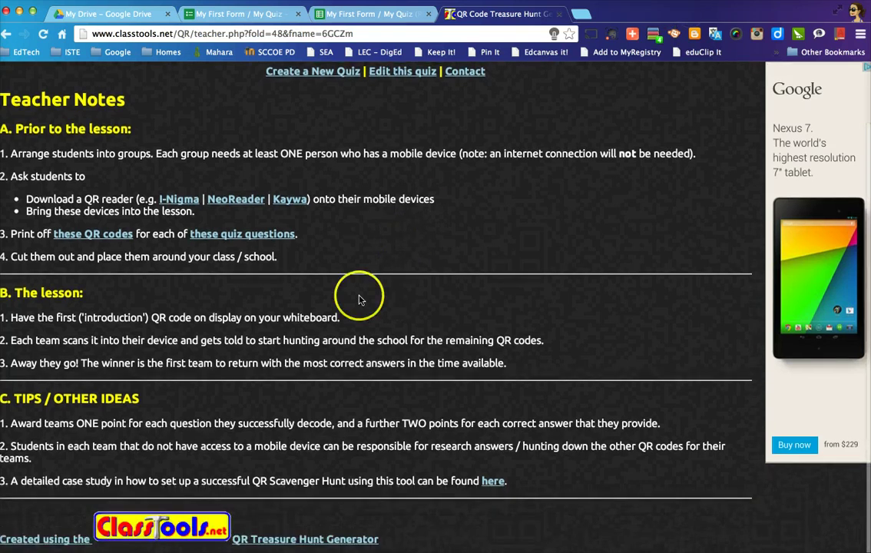